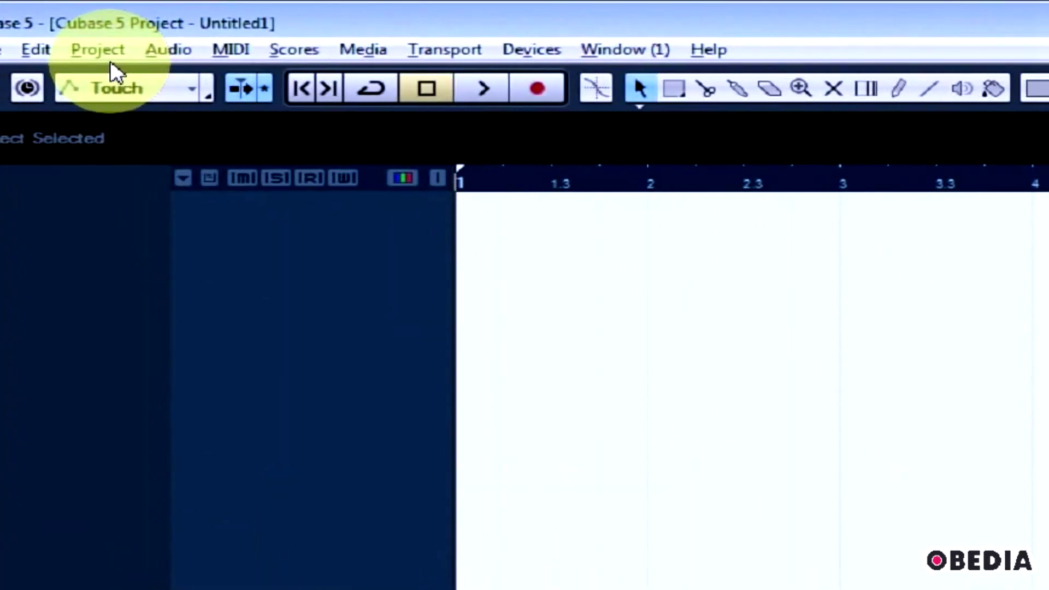
Step: Add an instrument track playing HALionOne, creating the track HALionOne 01
click(87, 26)
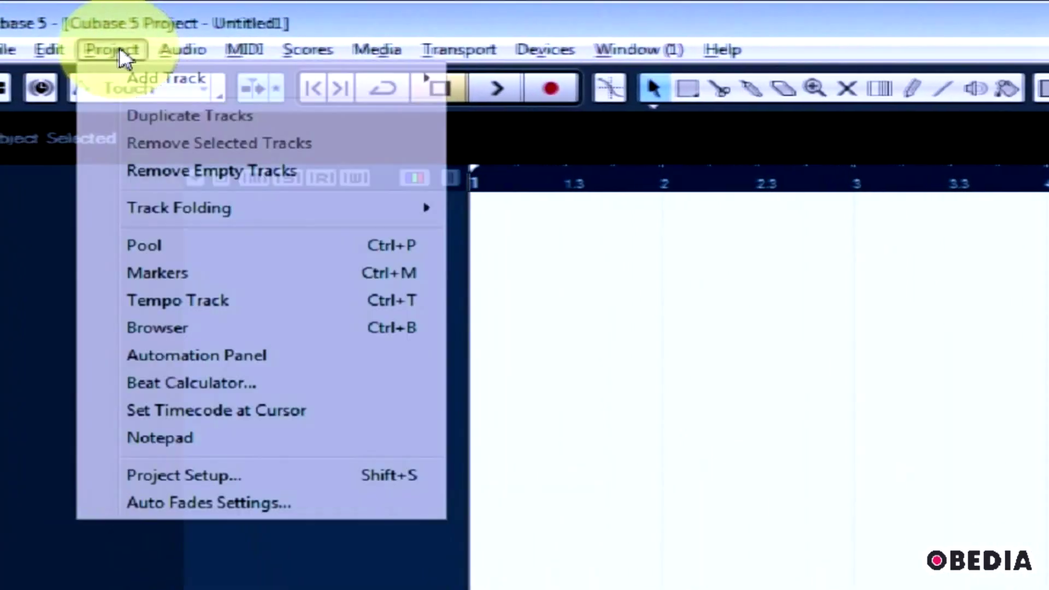
mouse_move(130, 79)
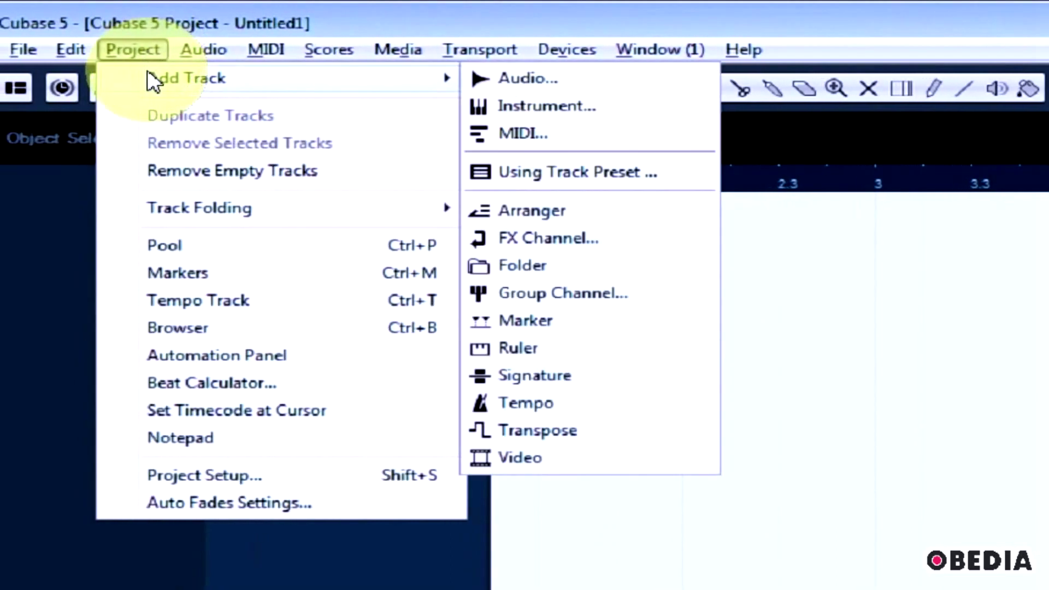
click(546, 105)
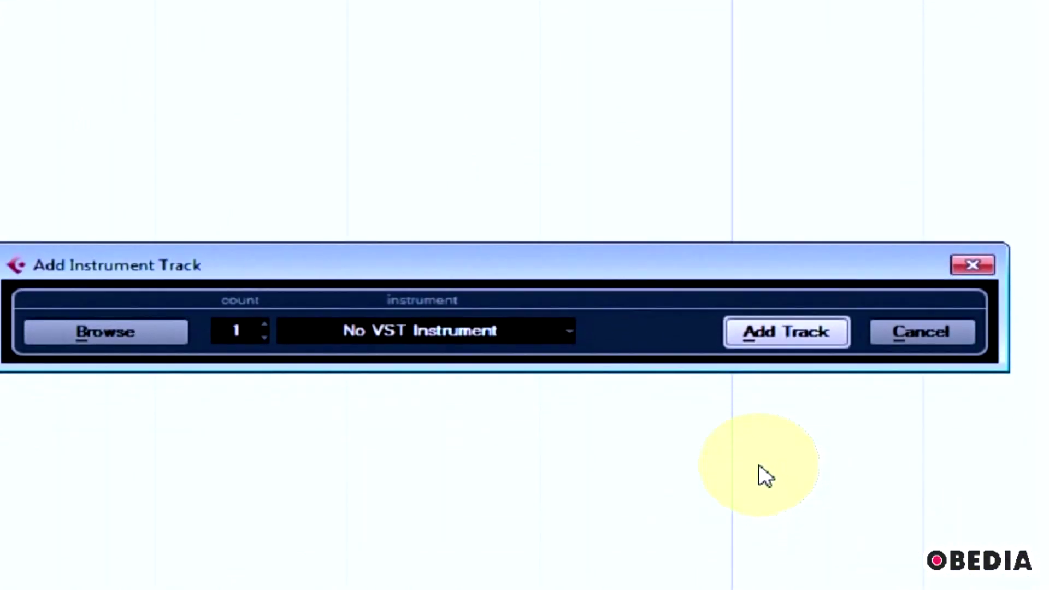
click(564, 340)
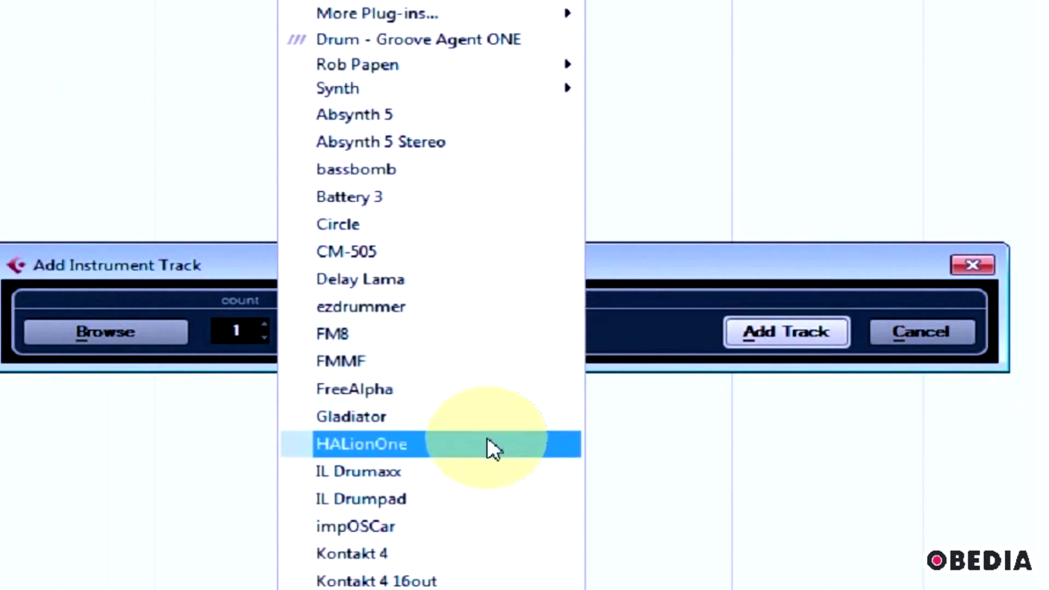
click(491, 446)
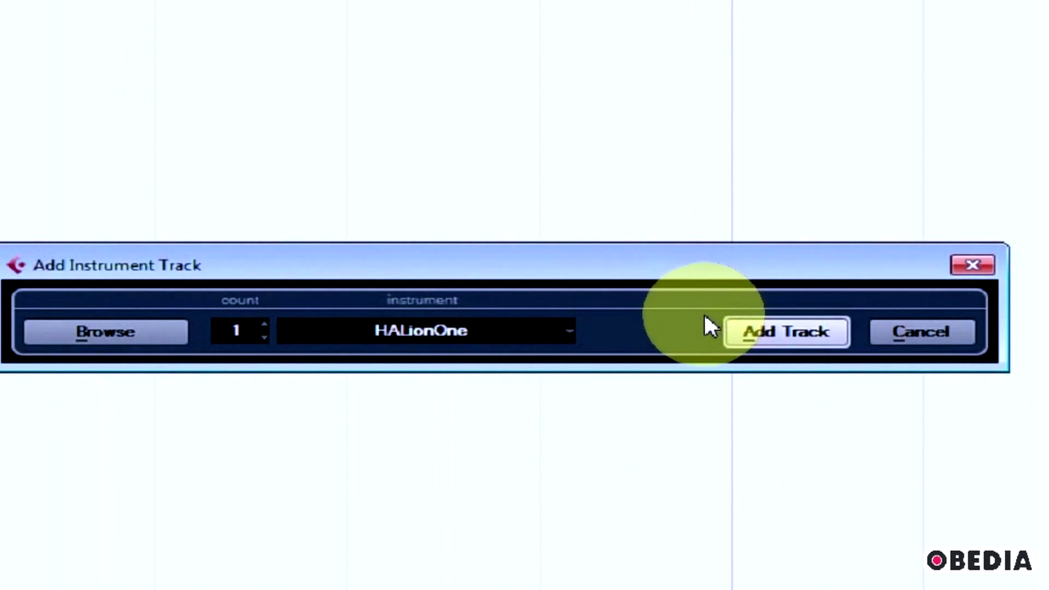
click(781, 328)
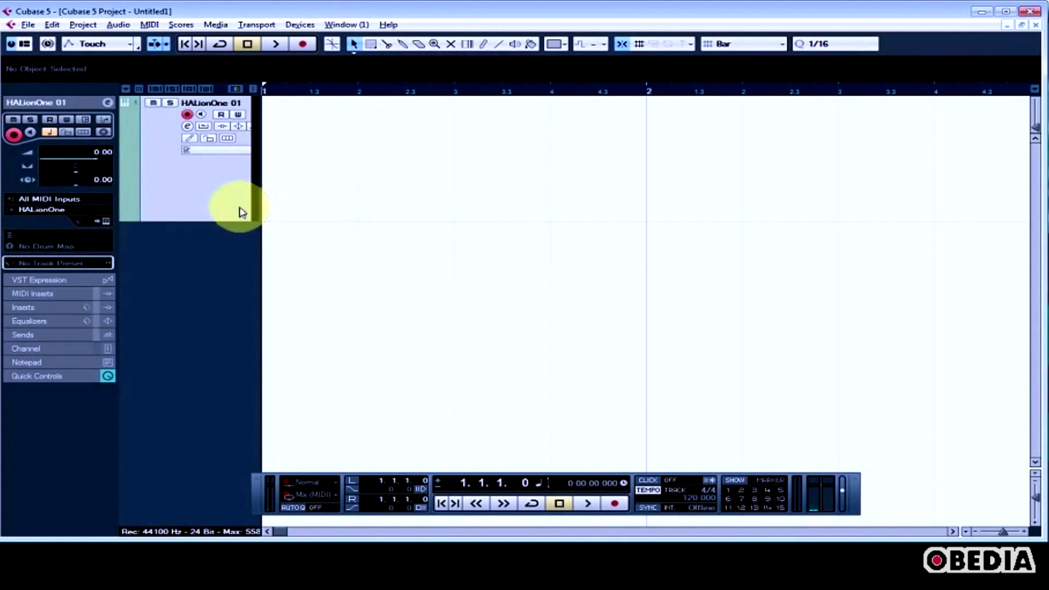
Step: Open the track's HALionOne panel and load the Acid Jazz Kit preset from its browser
click(108, 222)
drag(832, 248, 445, 196)
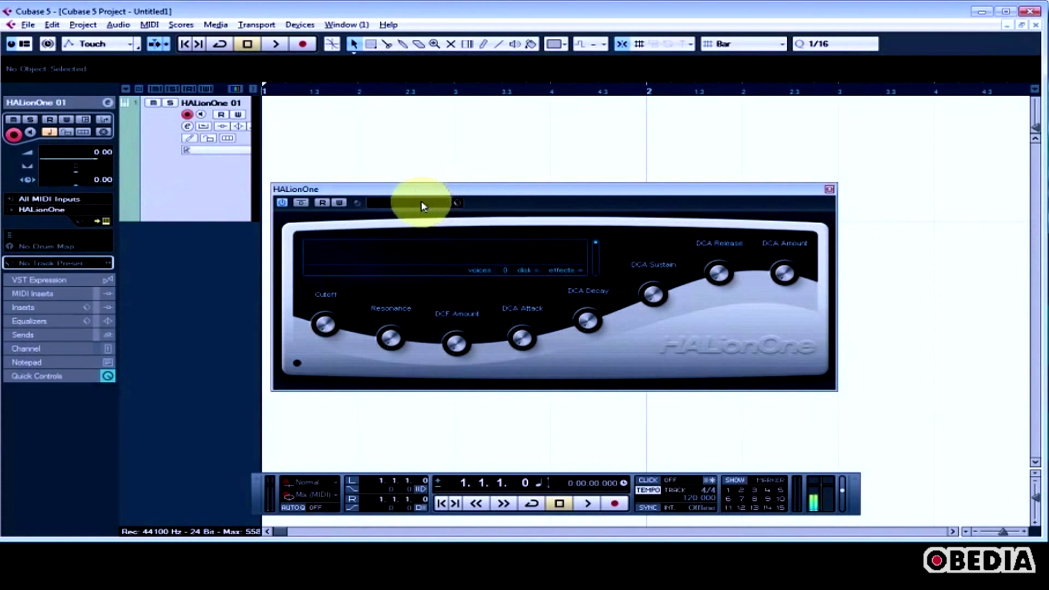
click(421, 206)
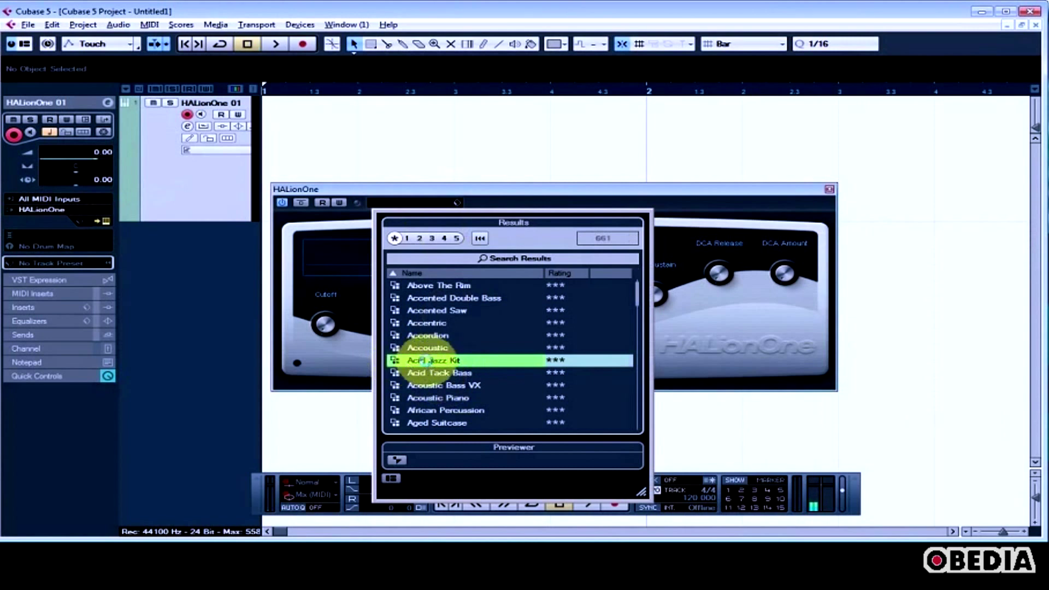
double_click(428, 360)
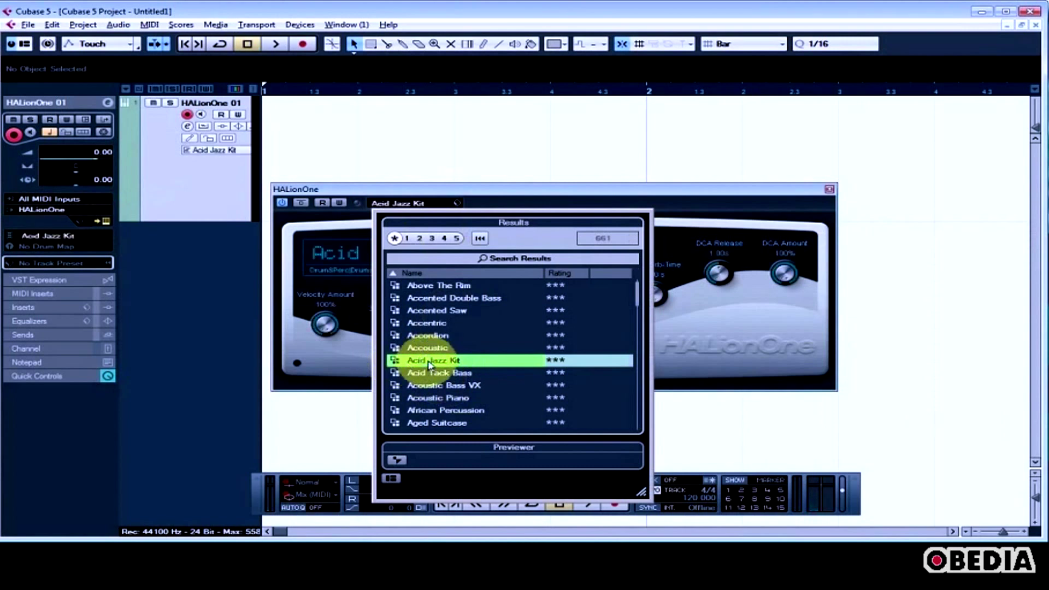
click(354, 197)
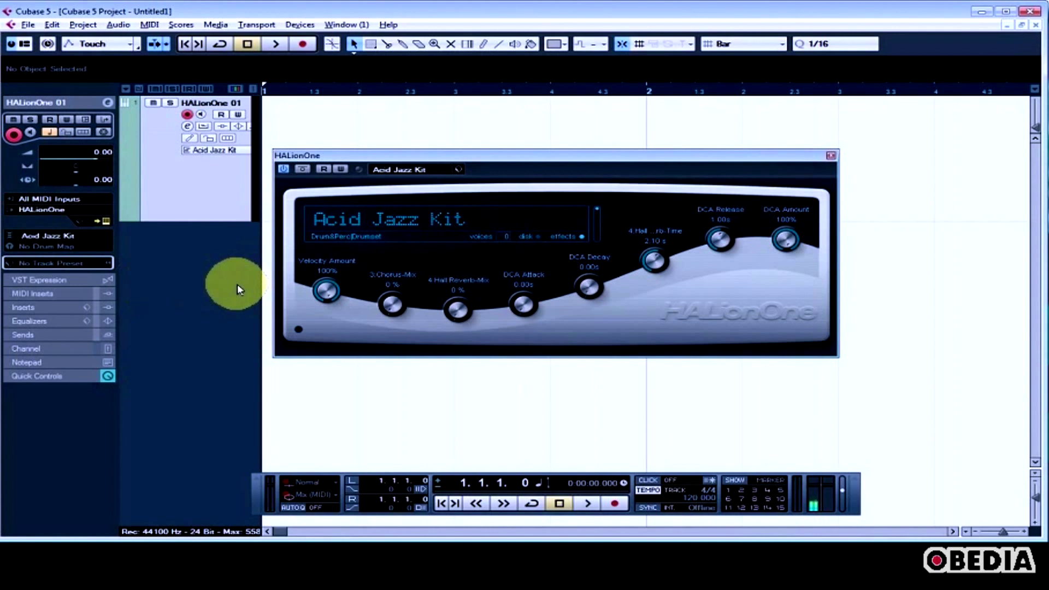
drag(333, 156, 315, 139)
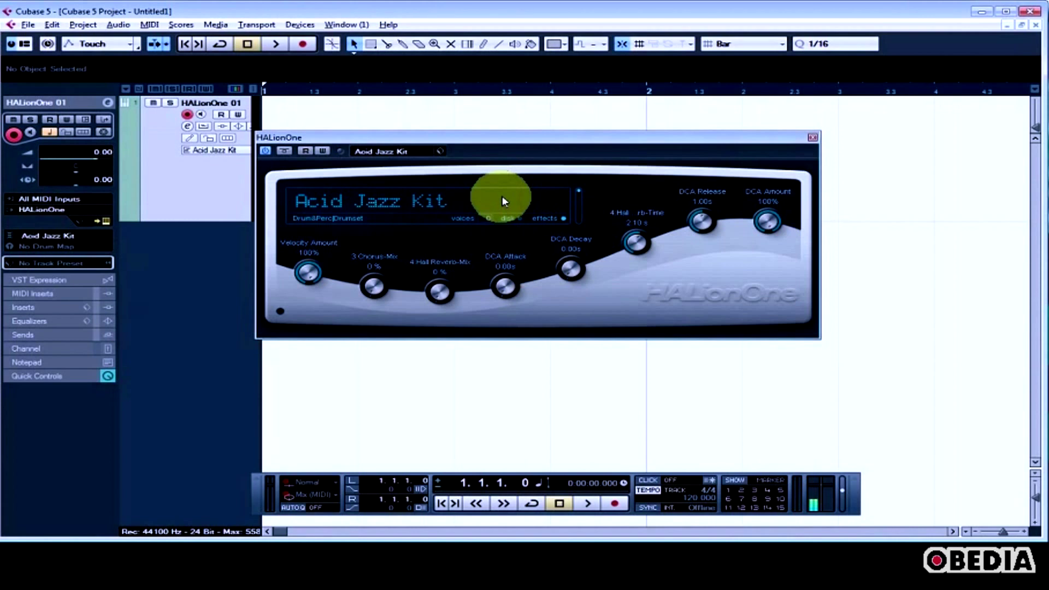
drag(451, 141, 421, 141)
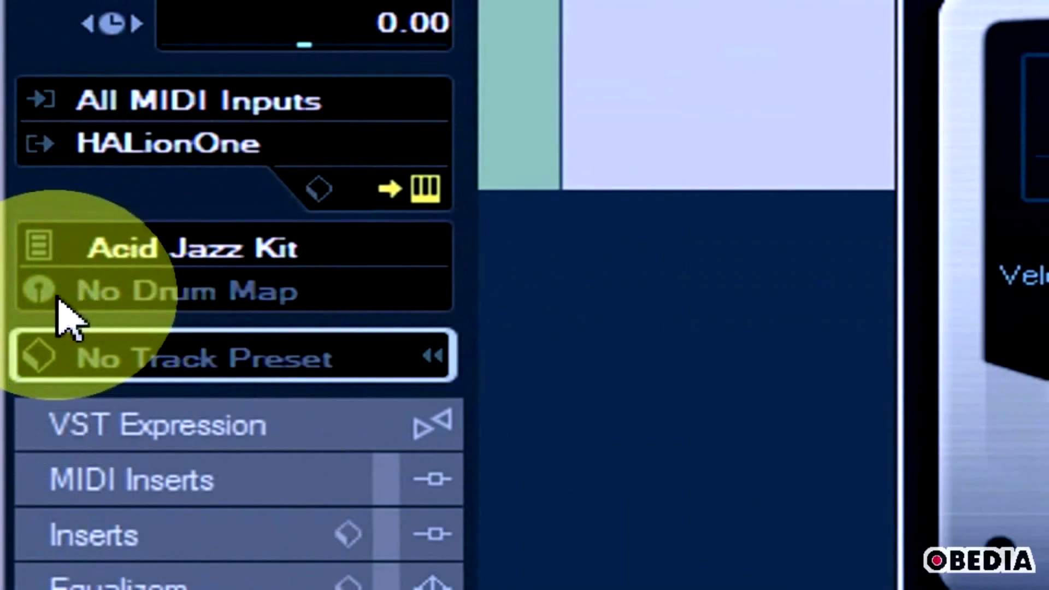
Step: Change the track's drum map from No Drum Map to GM Map and check the setting
click(186, 295)
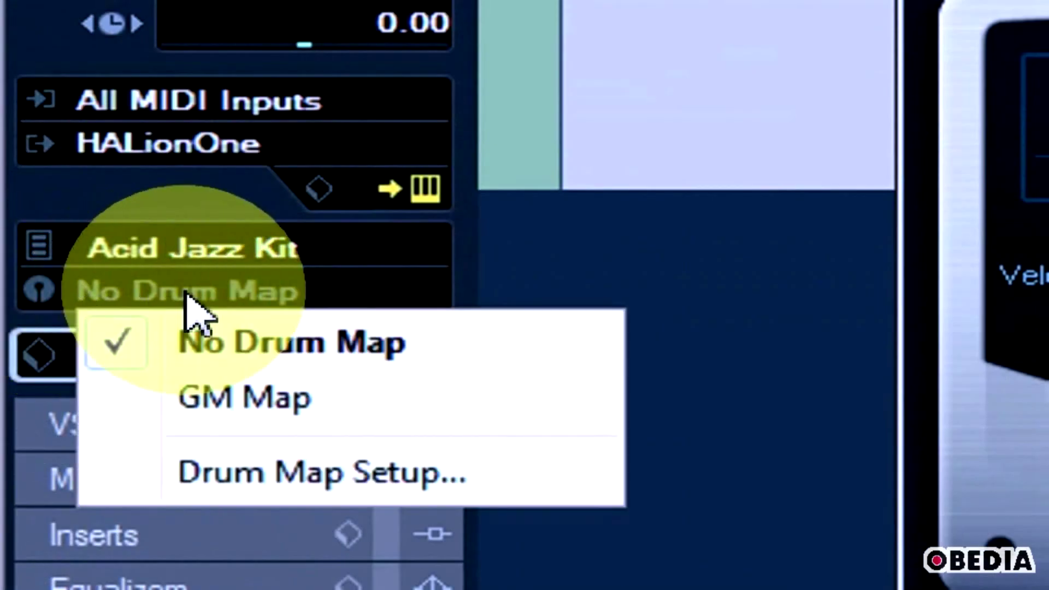
click(215, 391)
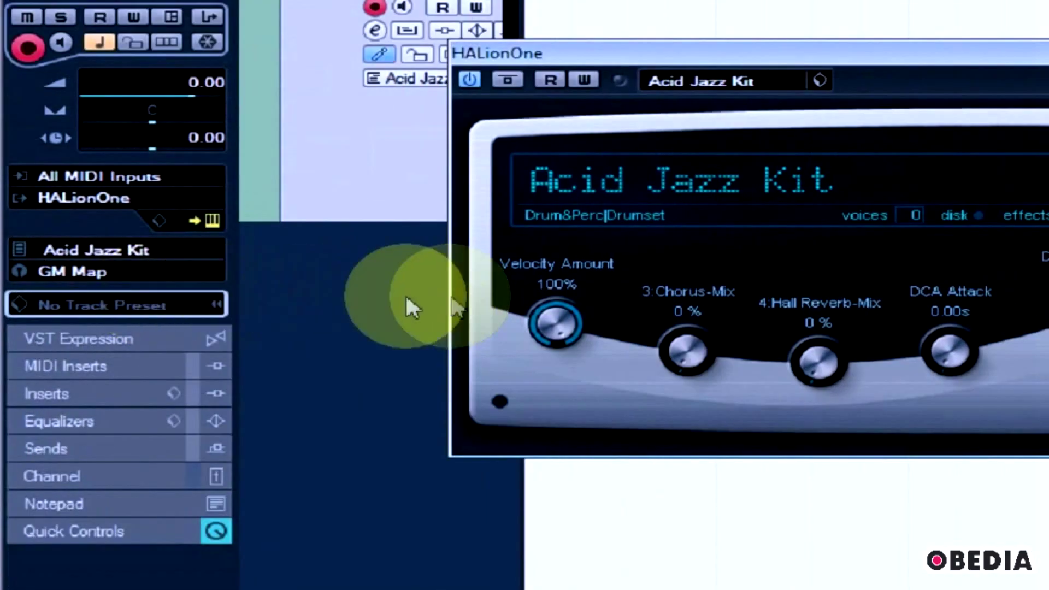
click(73, 276)
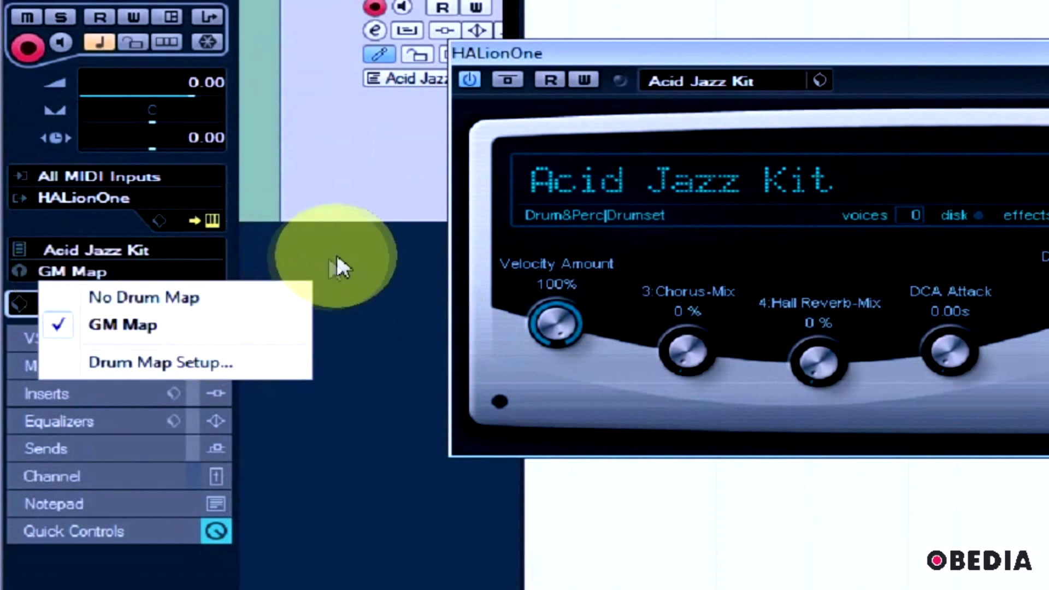
click(366, 251)
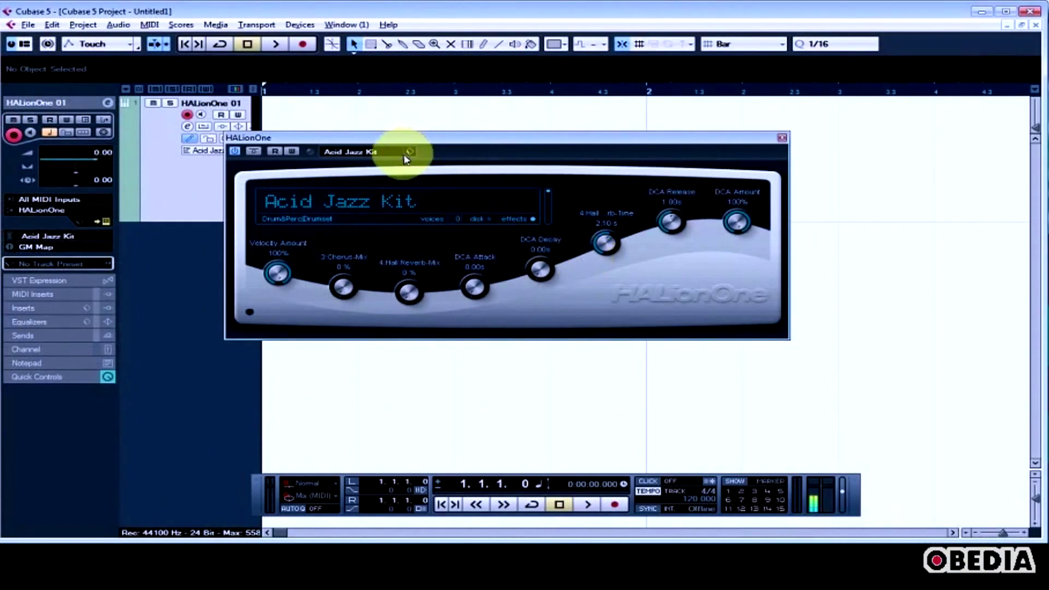
Step: Close the HALionOne panel and draw a one-bar MIDI part from bar 1 to bar 2
click(782, 139)
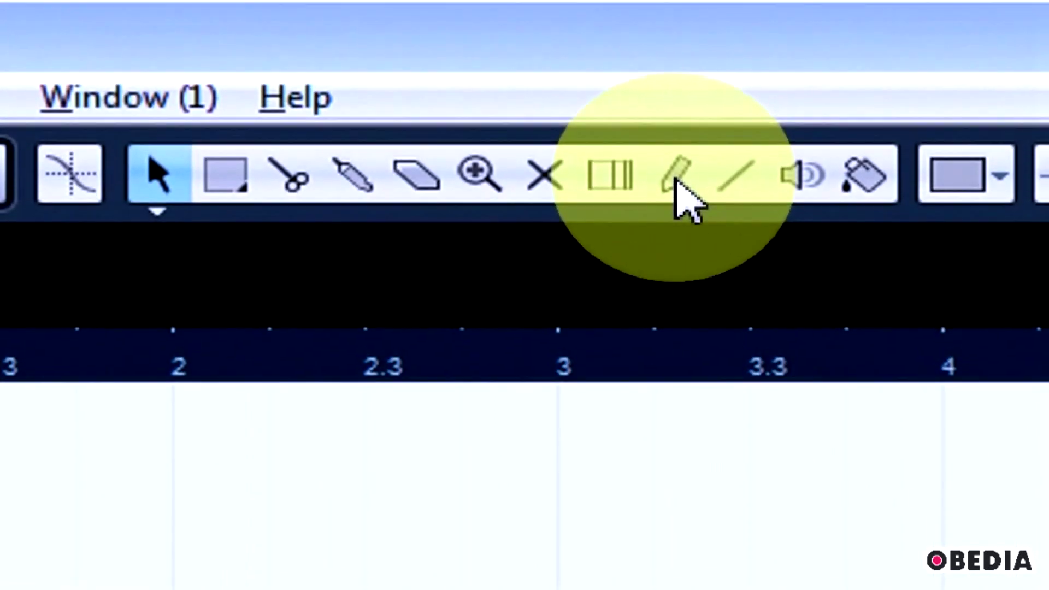
click(676, 183)
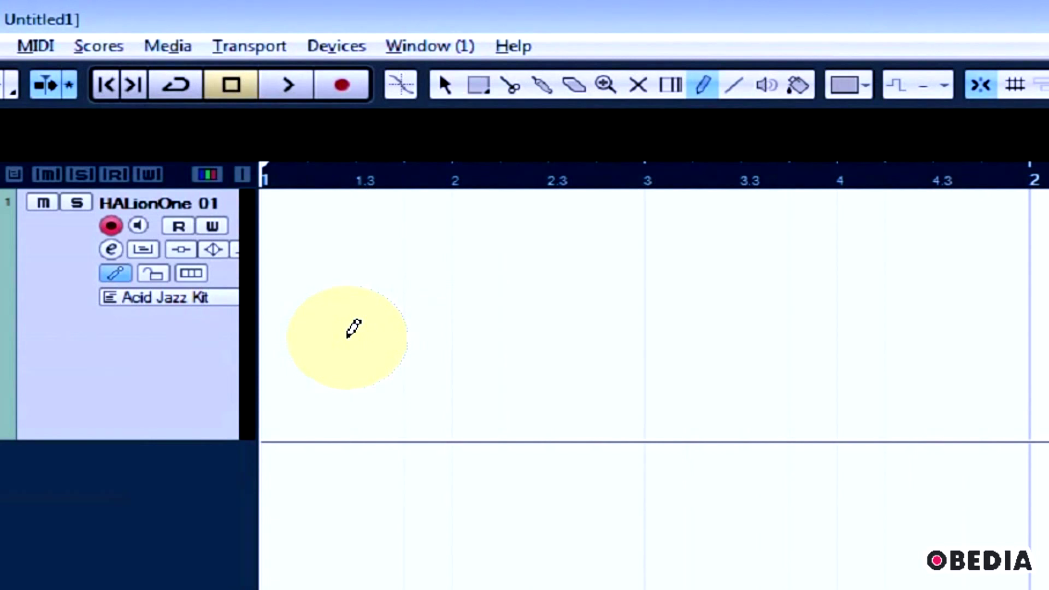
click(347, 336)
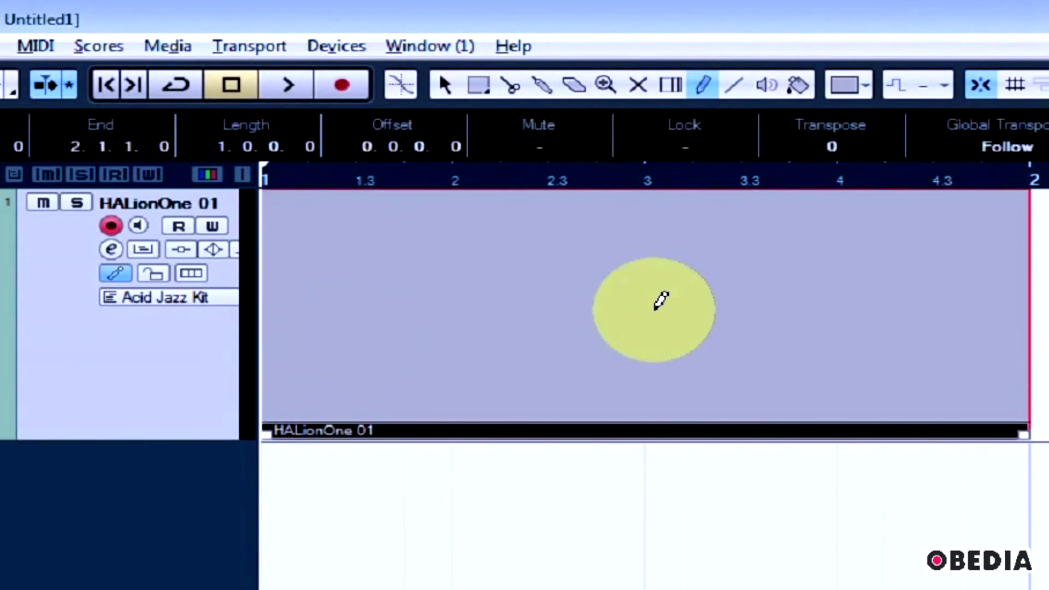
key(1)
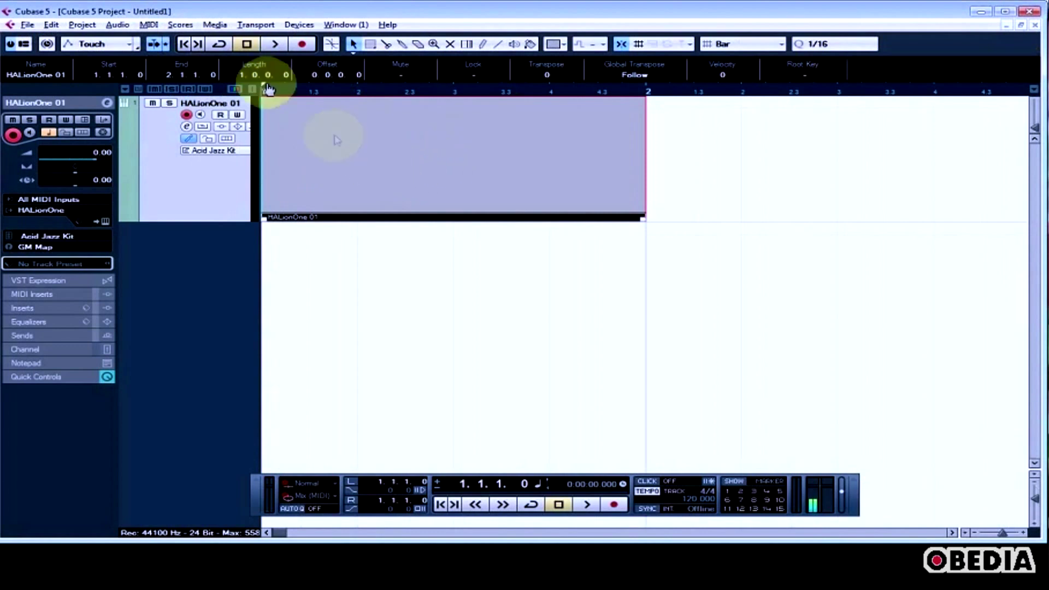
click(154, 28)
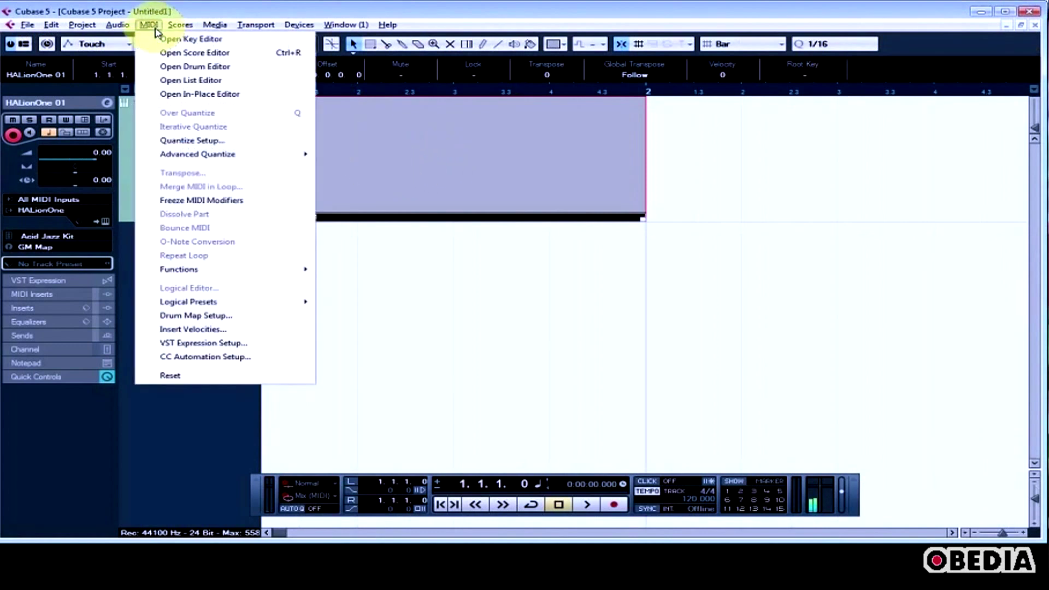
Step: Open the HALionOne 01 part in the Drum Editor with the Draw tool selected
click(190, 66)
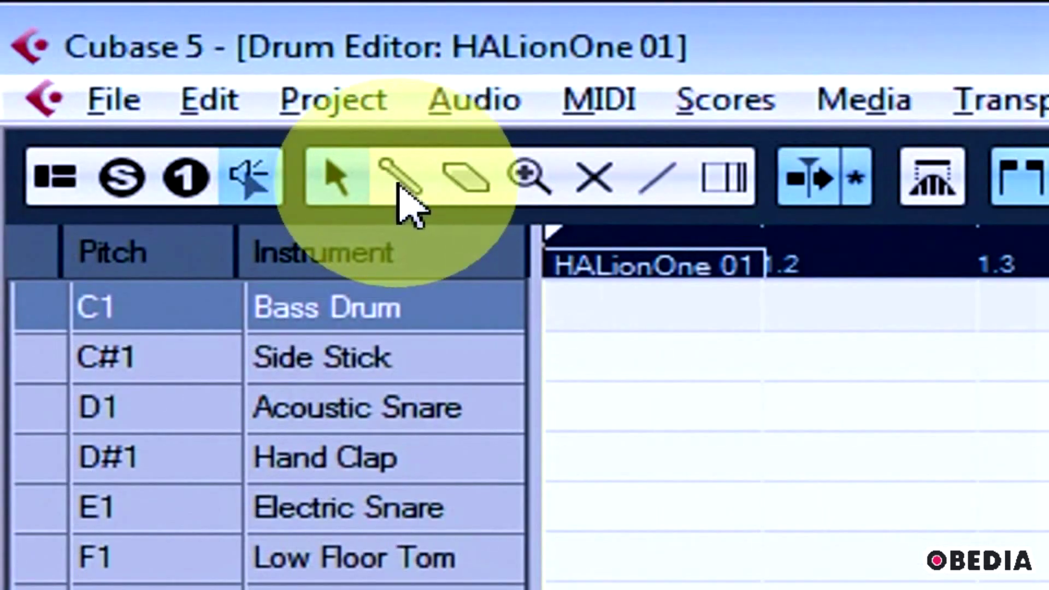
click(397, 184)
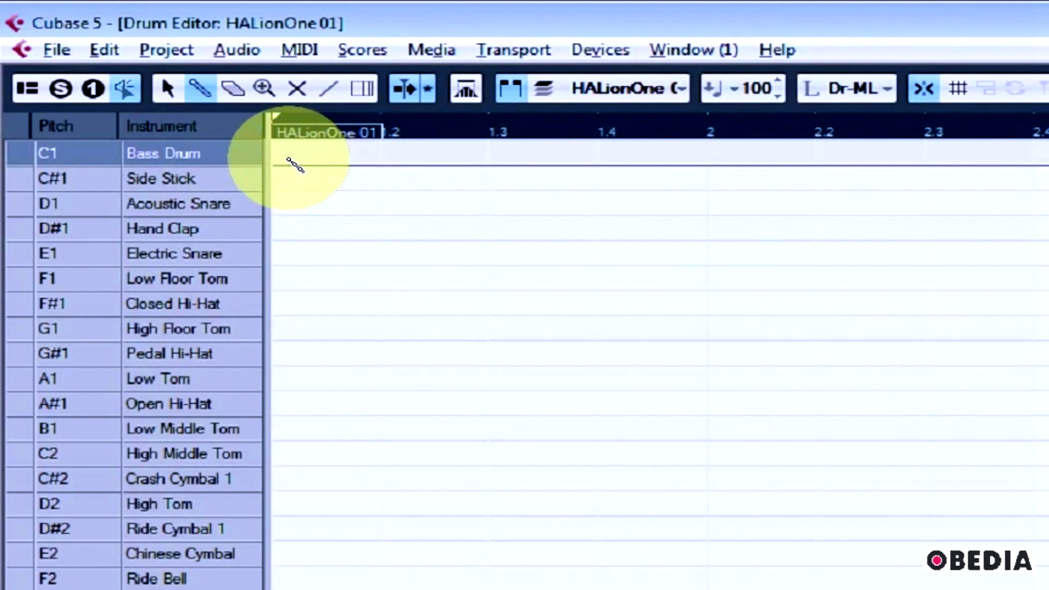
Step: Enter Bass Drum hits on every beat of bars 1 and 2
click(297, 163)
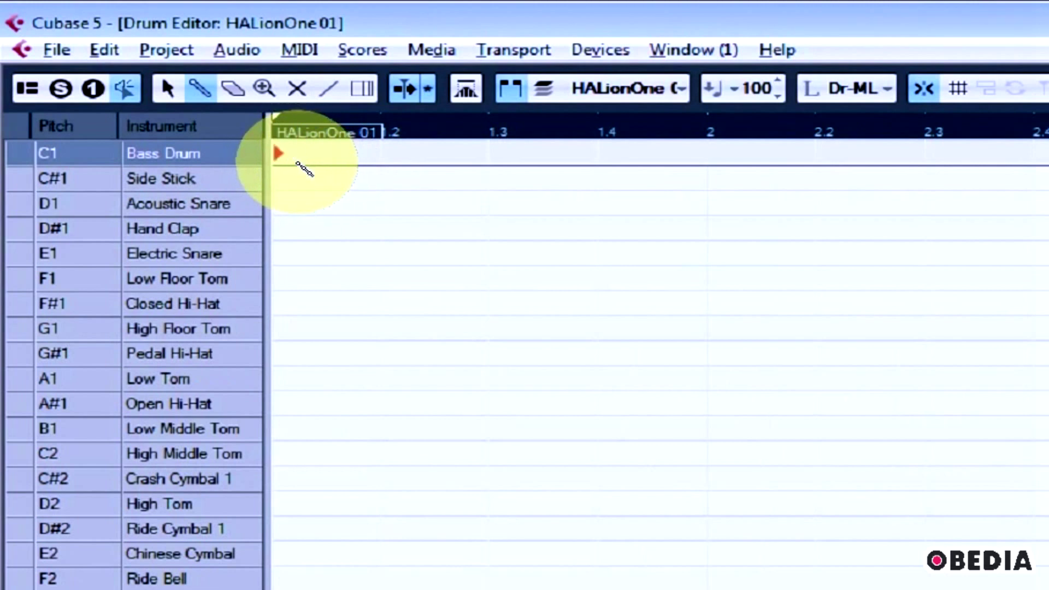
click(377, 163)
click(486, 164)
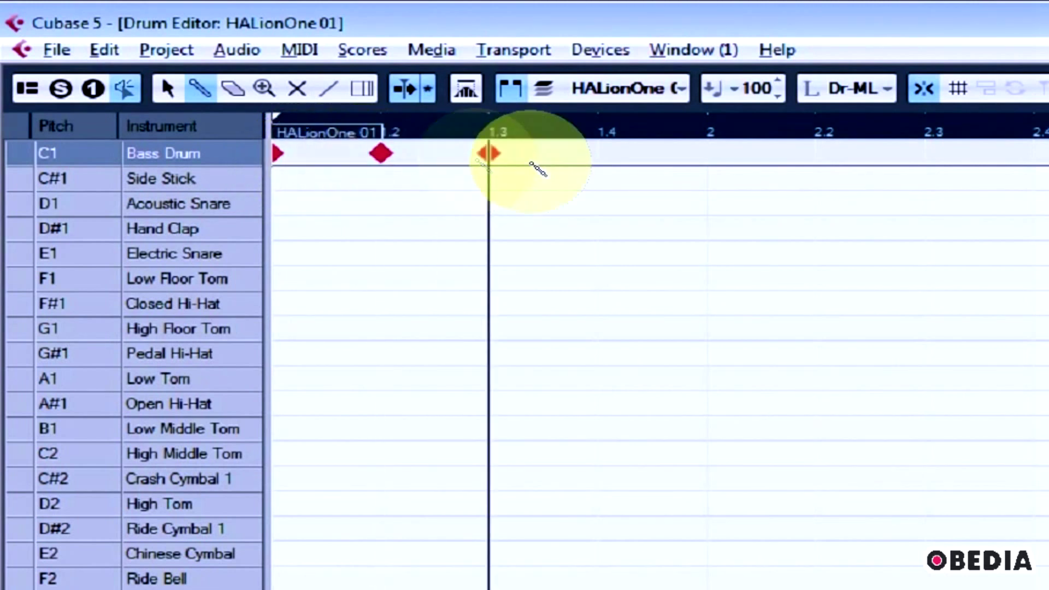
click(598, 156)
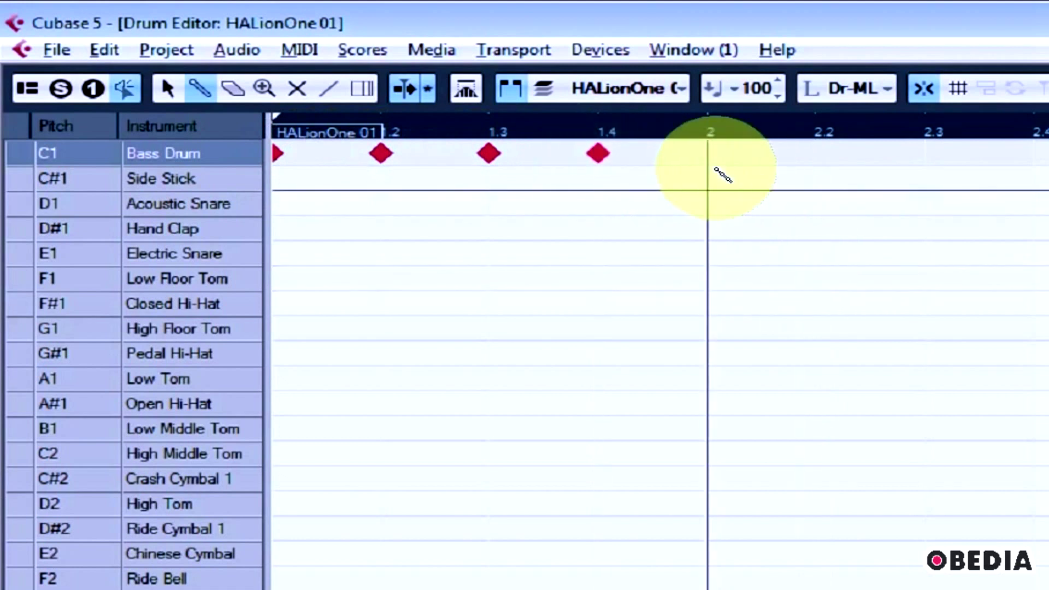
click(713, 163)
click(820, 163)
click(928, 161)
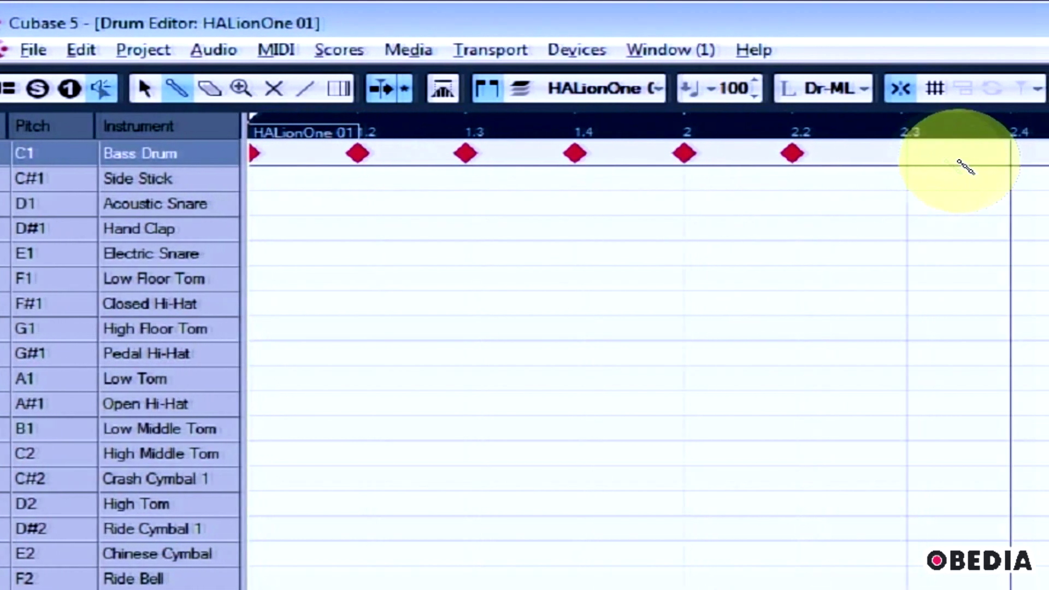
click(1029, 155)
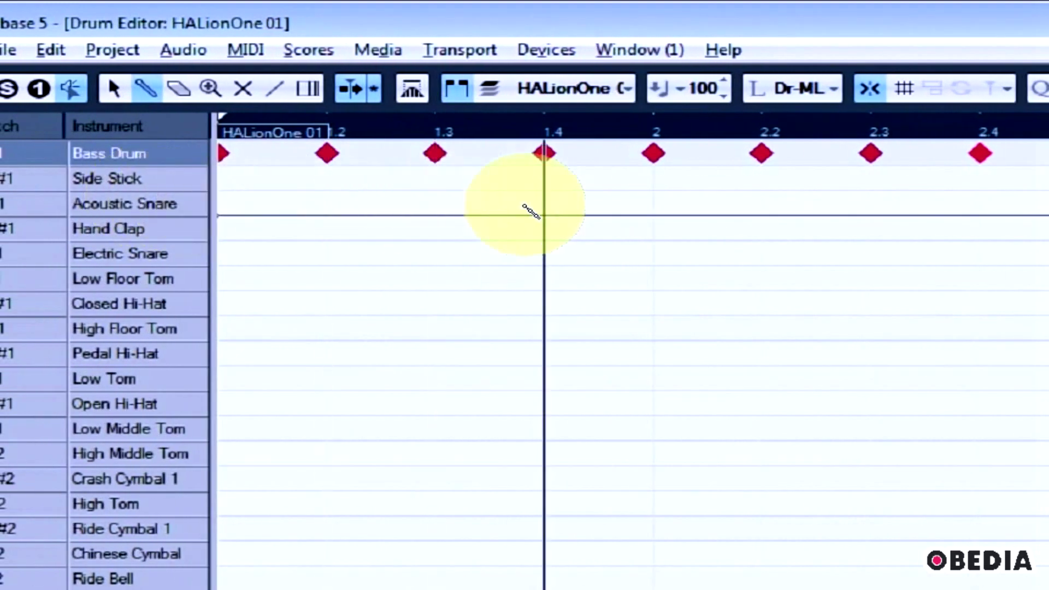
Step: Add Acoustic Snare hits at 1.4, 2.3 and 2.4, removing a stray Hand Clap
click(544, 203)
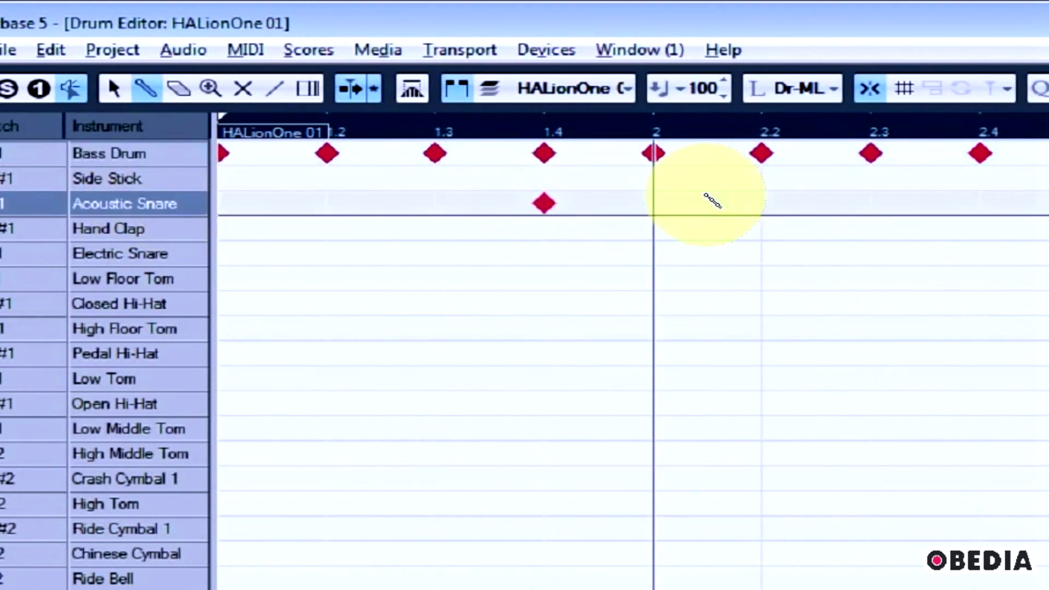
click(901, 227)
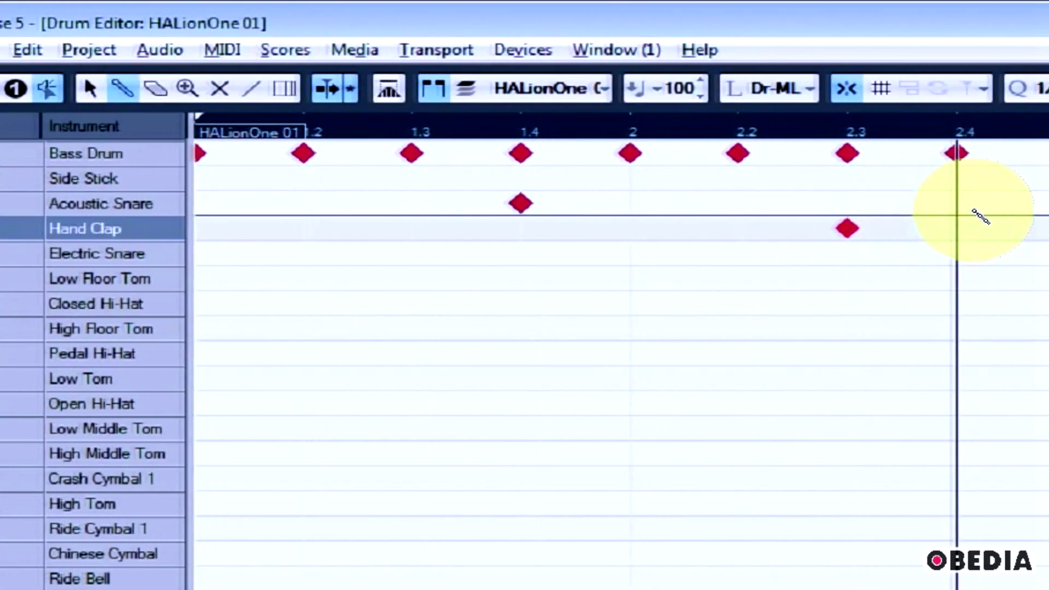
click(834, 228)
click(833, 203)
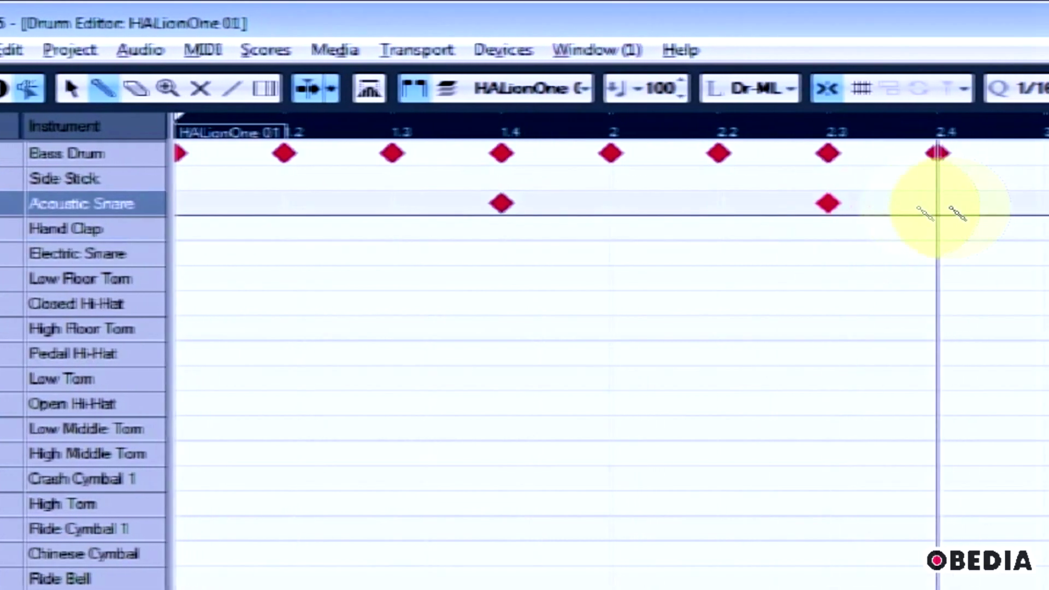
click(943, 204)
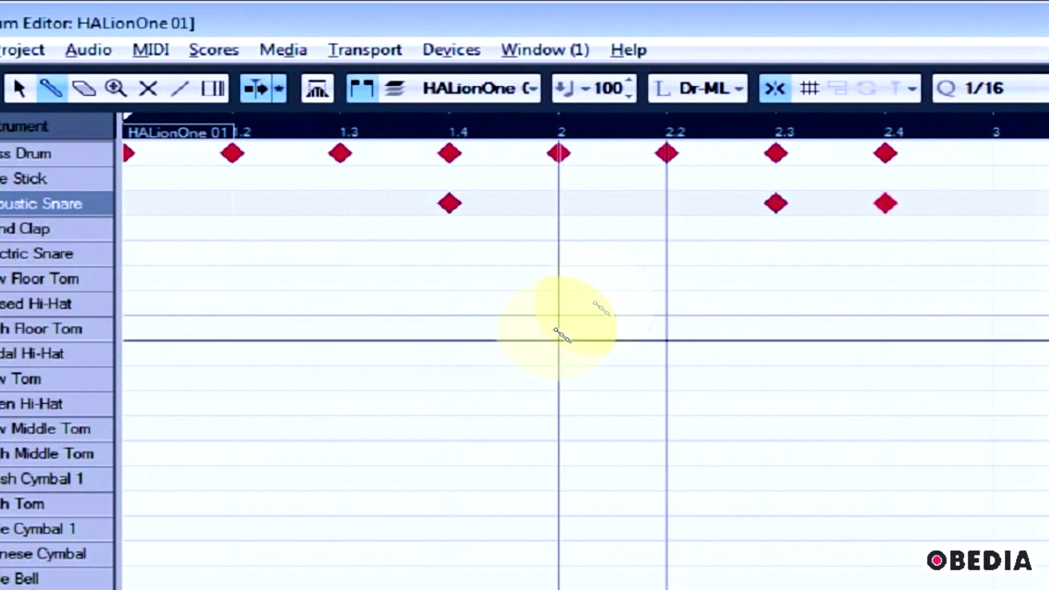
Step: Add Closed and Open Hi-Hat, Low and High Middle Tom, and Ride Cymbal 1 hits in bars 1–2
click(249, 316)
click(452, 305)
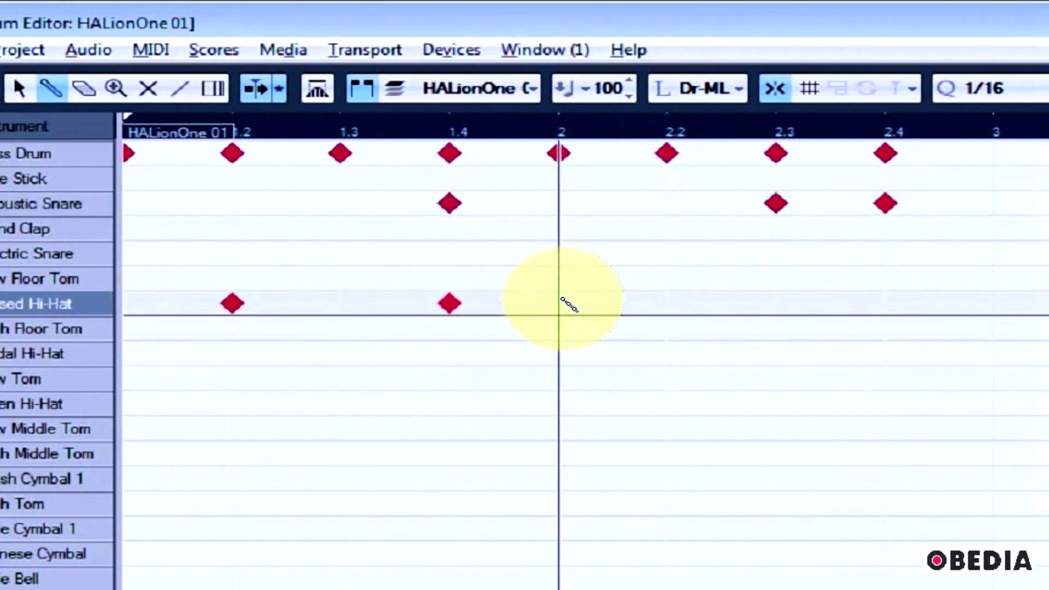
click(560, 305)
click(779, 305)
click(350, 385)
click(558, 403)
click(776, 404)
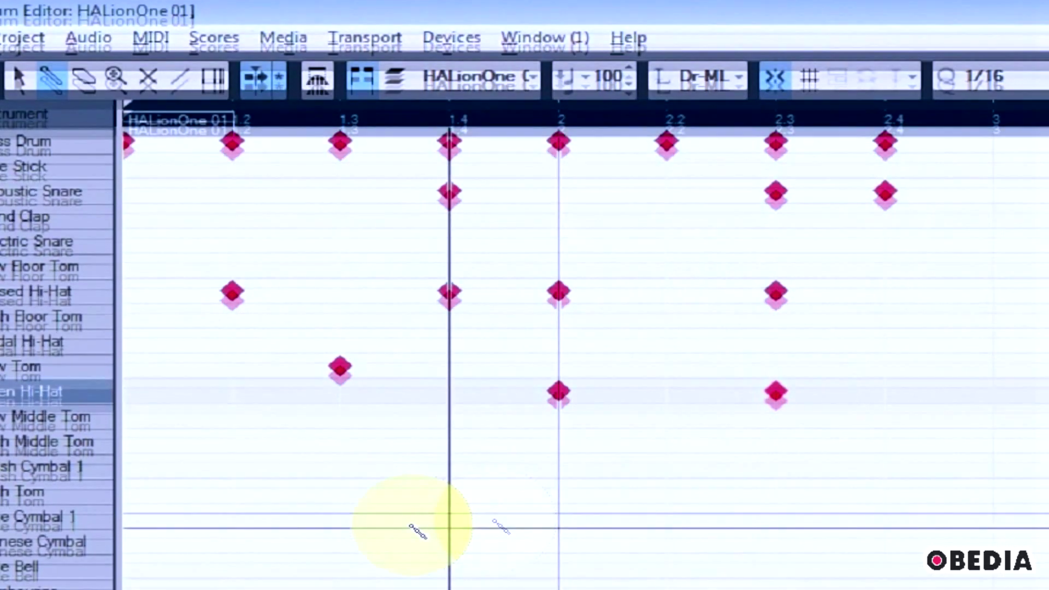
click(449, 528)
click(666, 529)
click(776, 528)
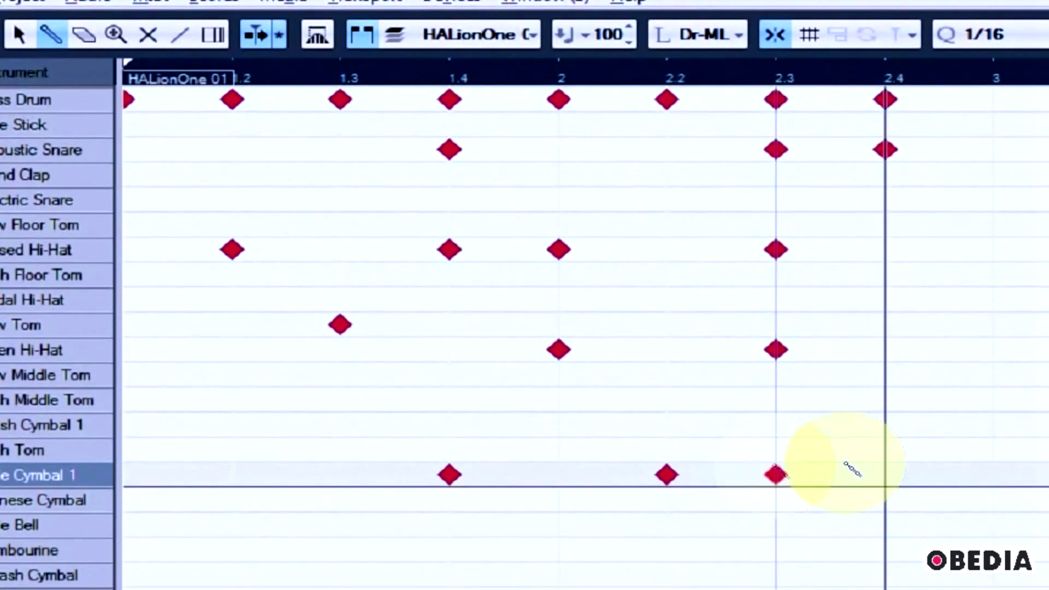
click(339, 400)
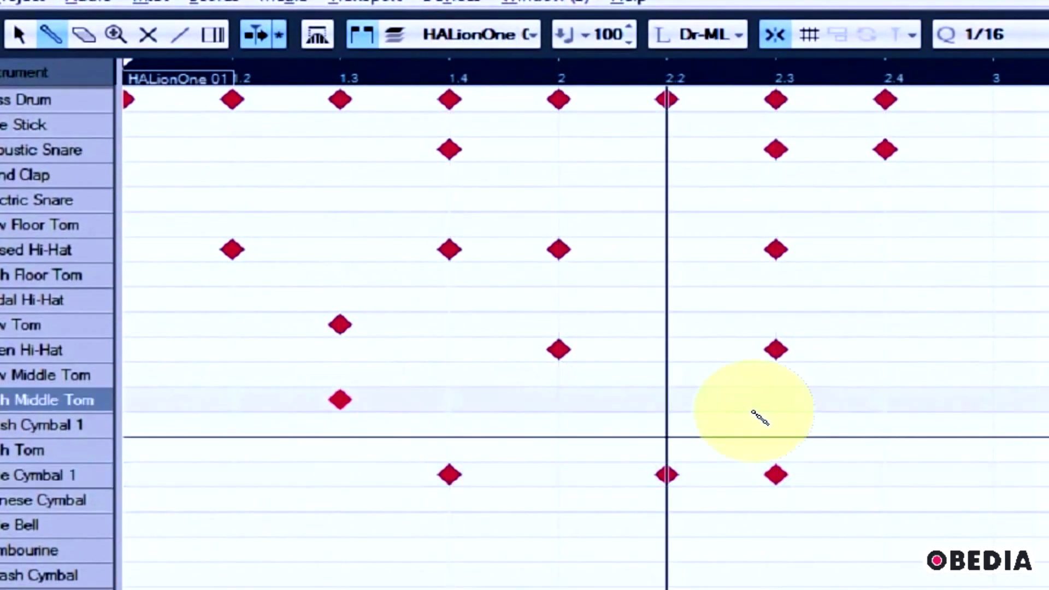
Step: Fill bars 3–4 with hi-hat, side stick, tom and Electric Snare hits
click(850, 249)
click(959, 349)
click(960, 124)
click(857, 298)
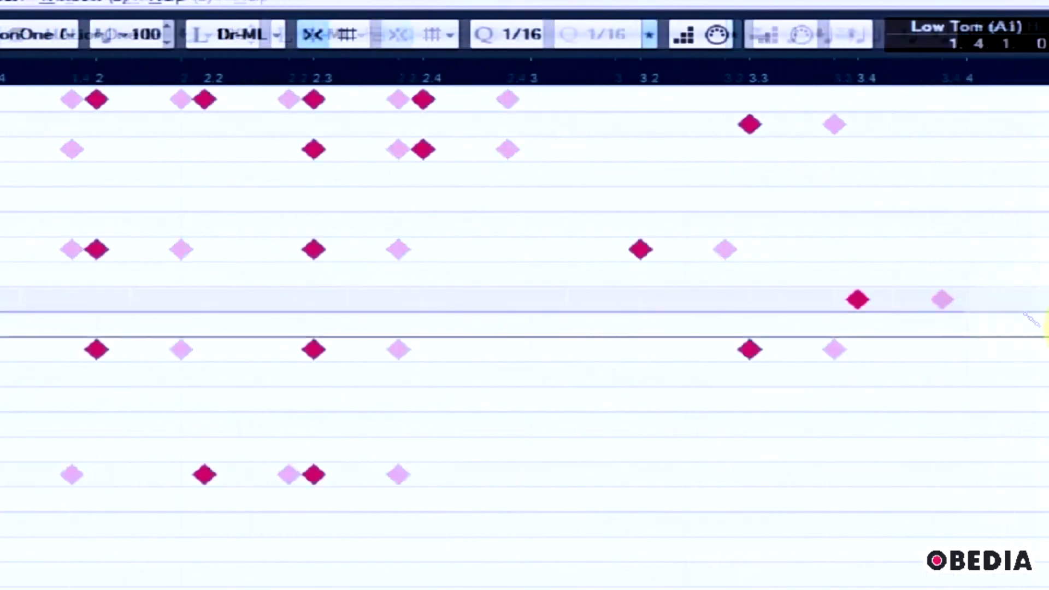
click(974, 325)
click(974, 200)
click(866, 450)
click(866, 224)
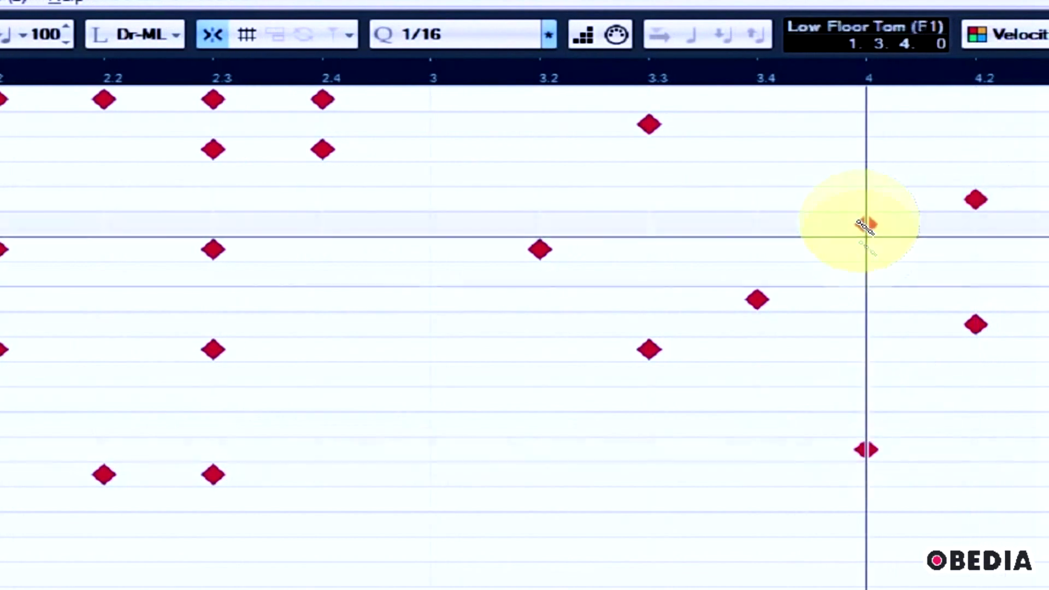
click(960, 325)
click(1018, 399)
click(1018, 200)
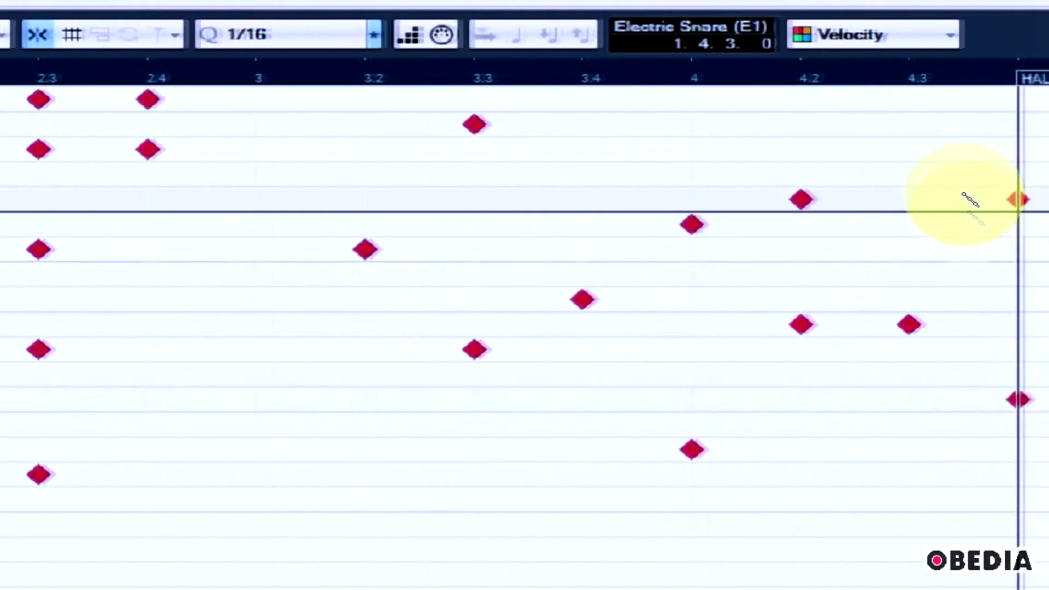
click(902, 399)
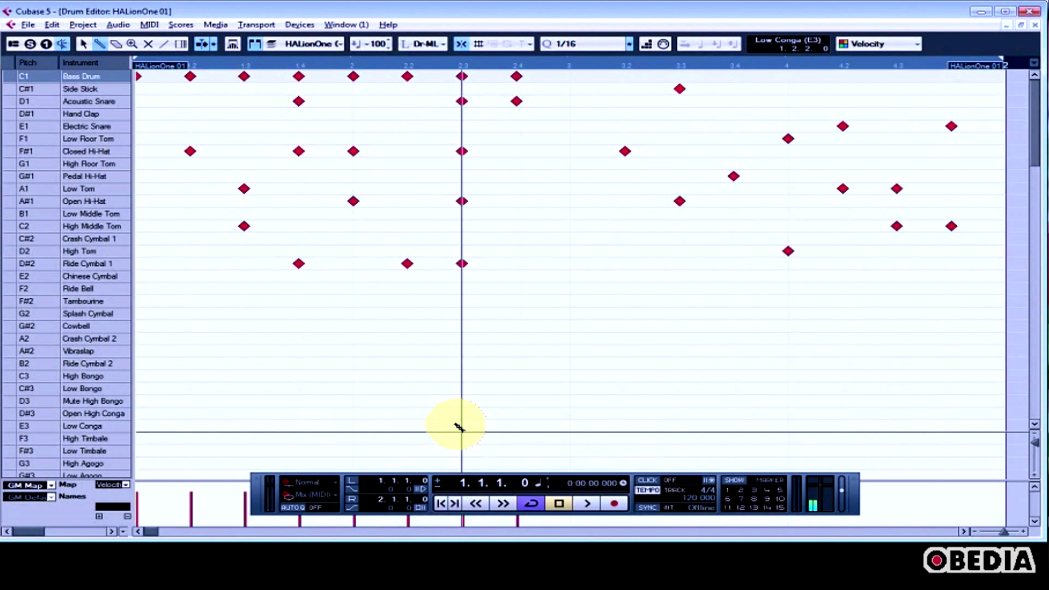
Step: Start playback with the spacebar to hear the programmed drum loop
key(space)
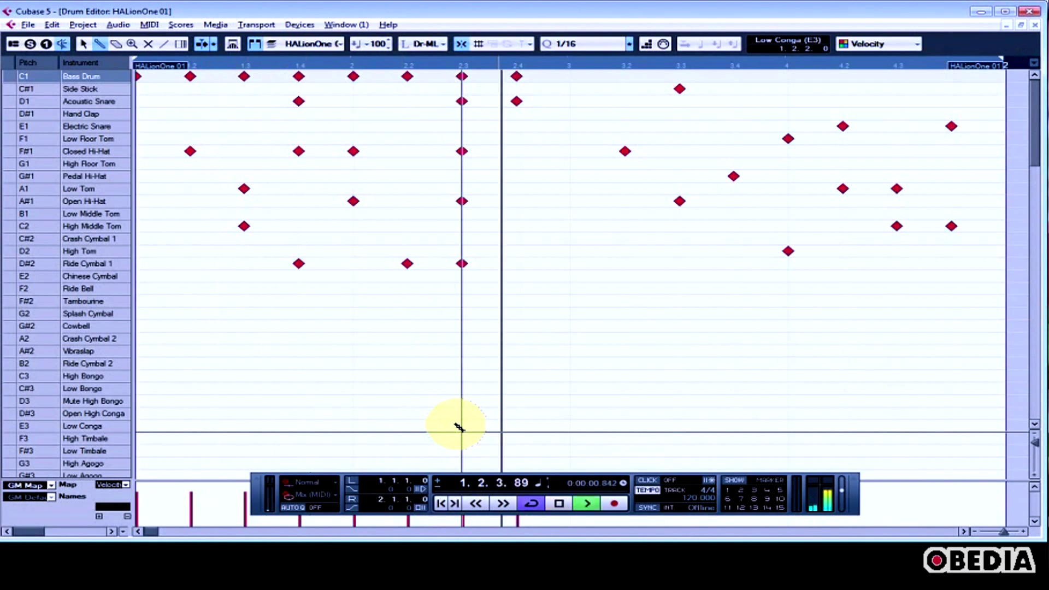